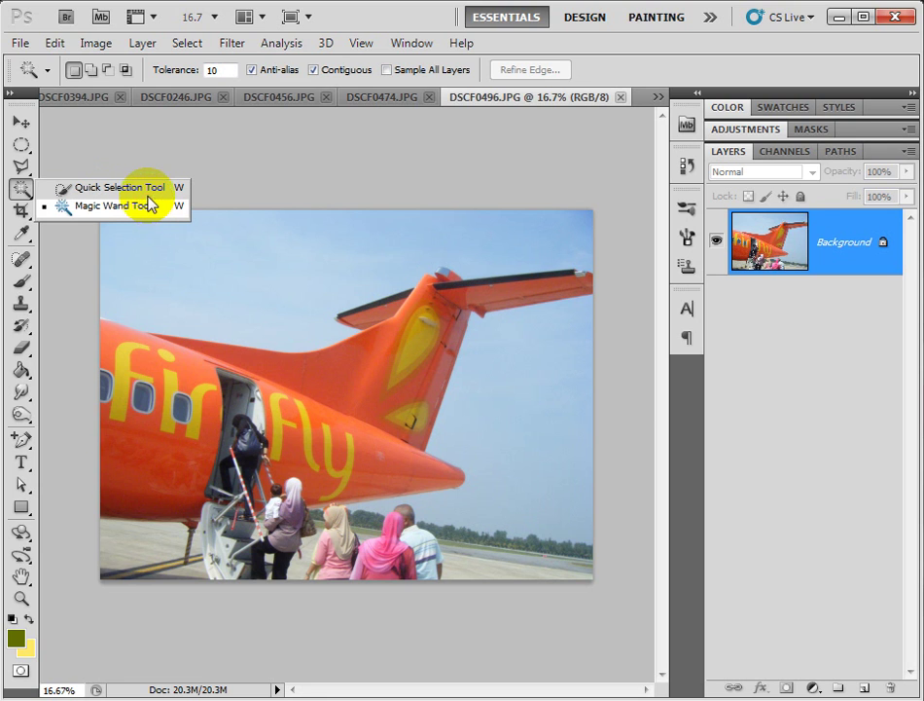
Step: Choose the Magic Wand tool and select a patch of sky above the tail near the photo's upper-right corner
click(149, 203)
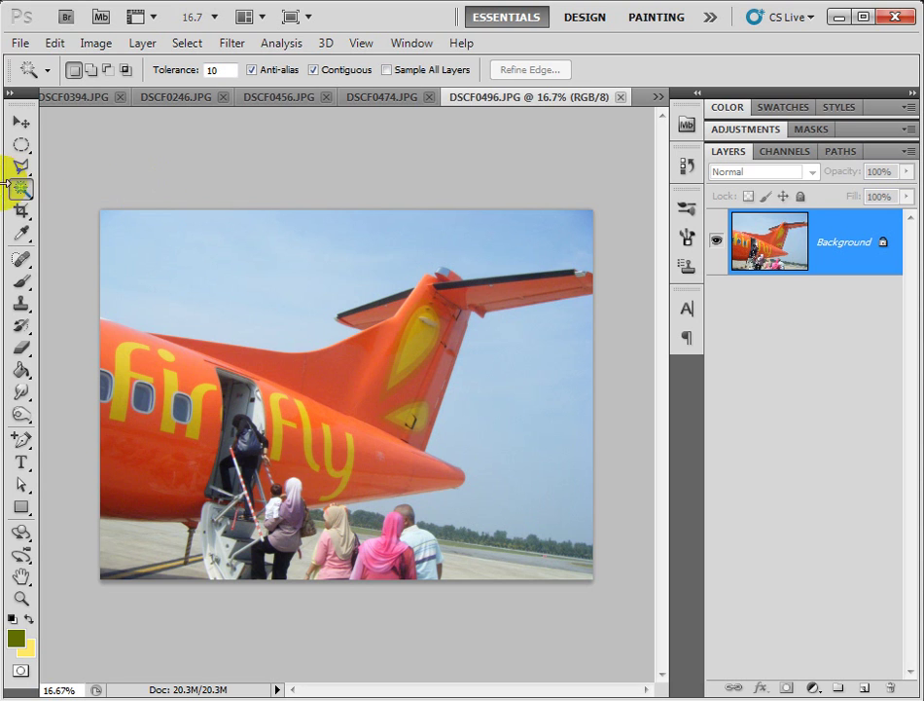
click(20, 189)
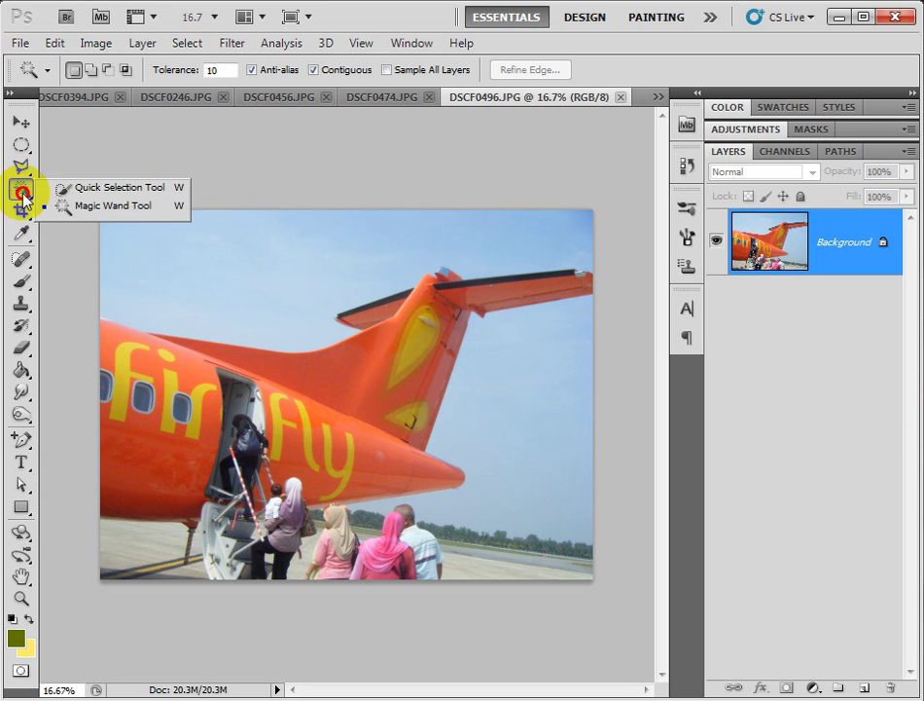
click(70, 208)
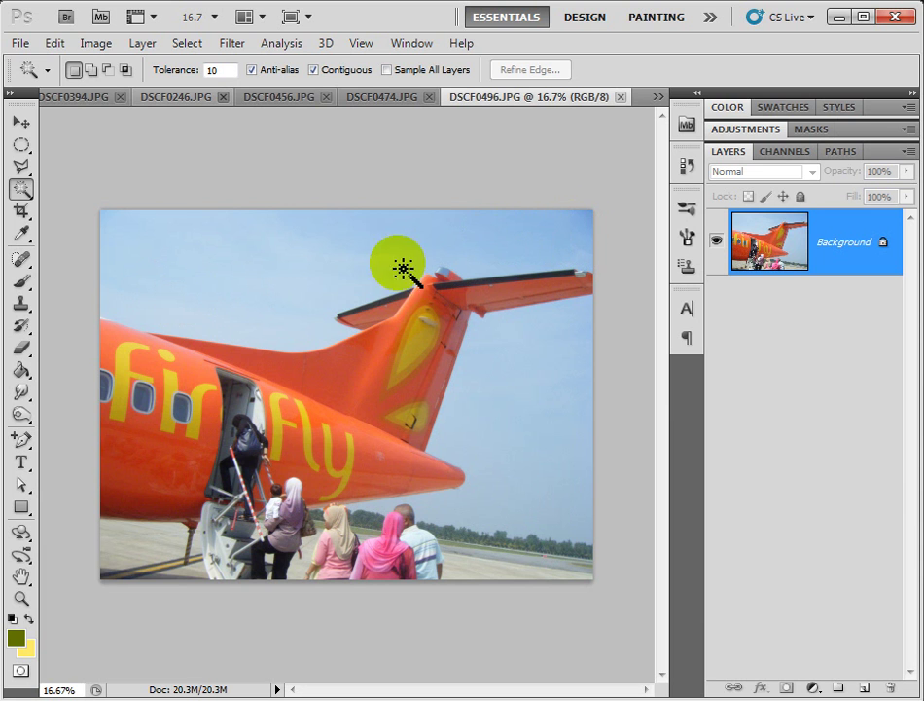
click(490, 245)
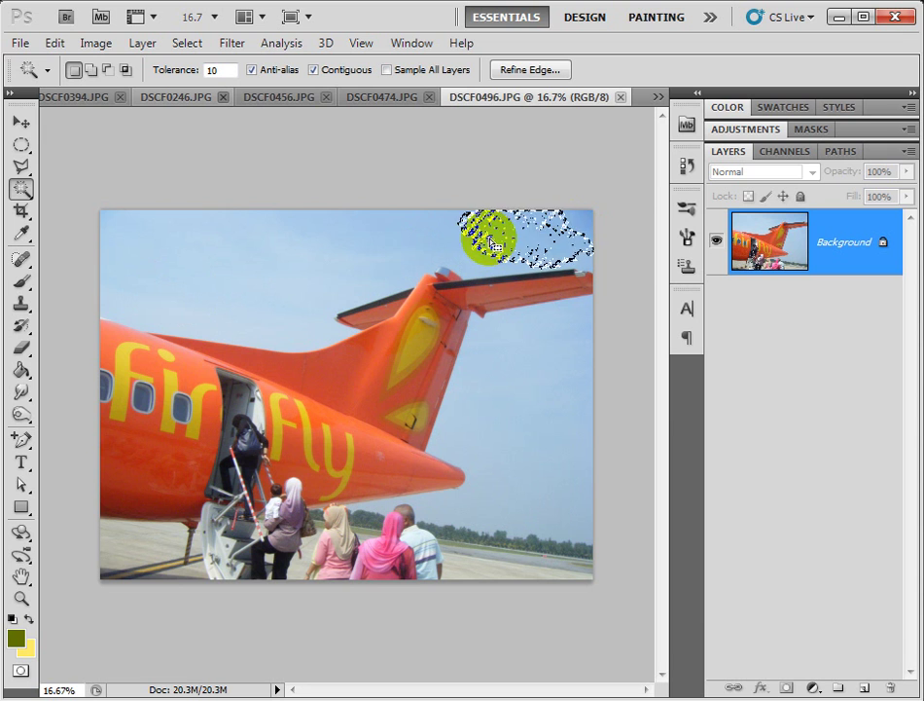
Step: Set the Magic Wand tolerance to 30 and reselect the sky above the plane
double_click(206, 72)
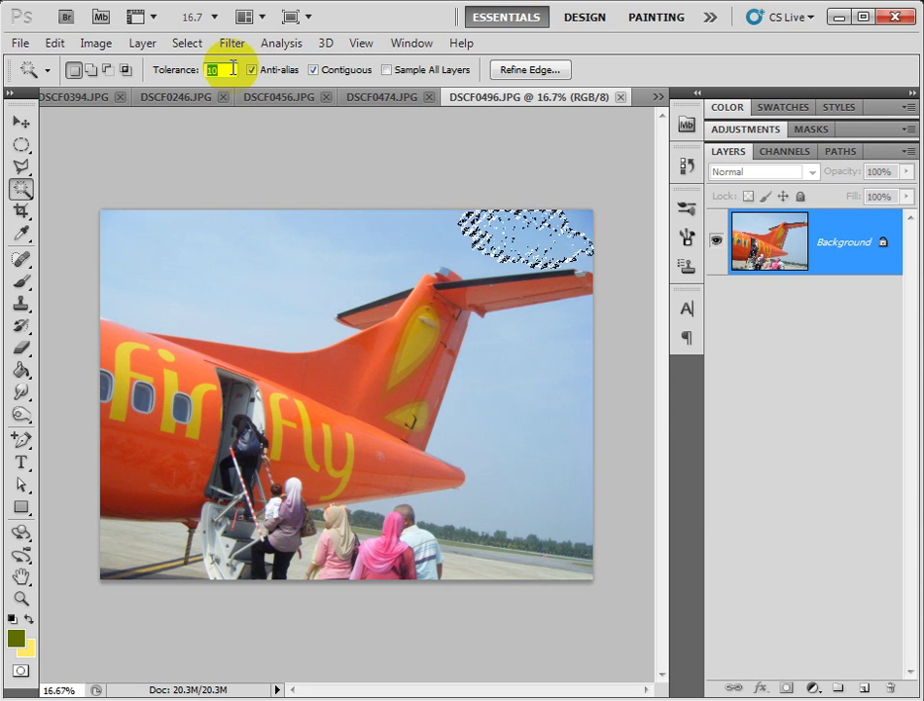
click(532, 248)
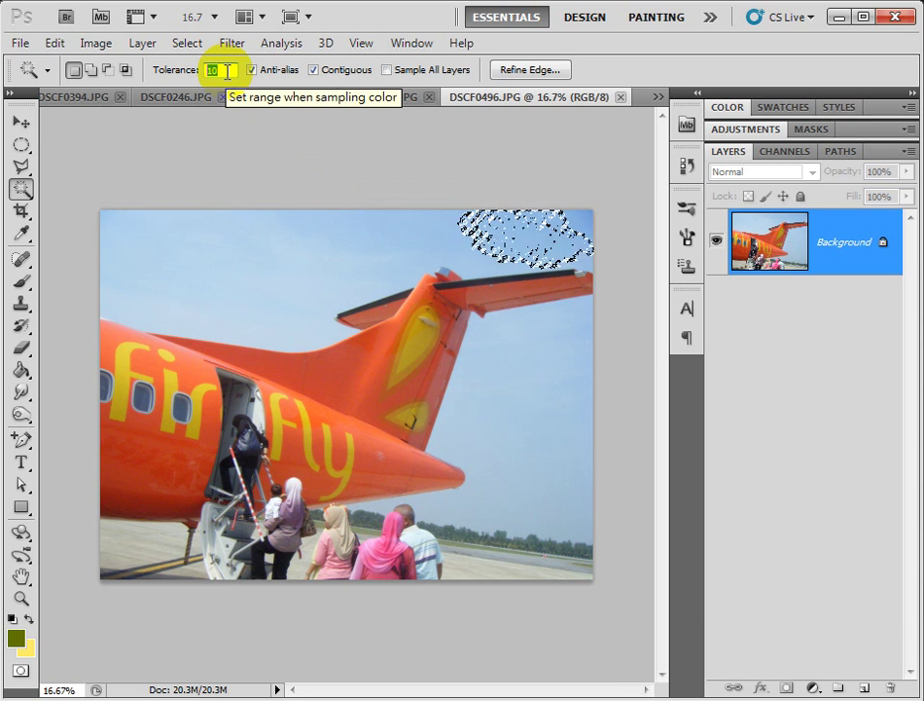
text(30)
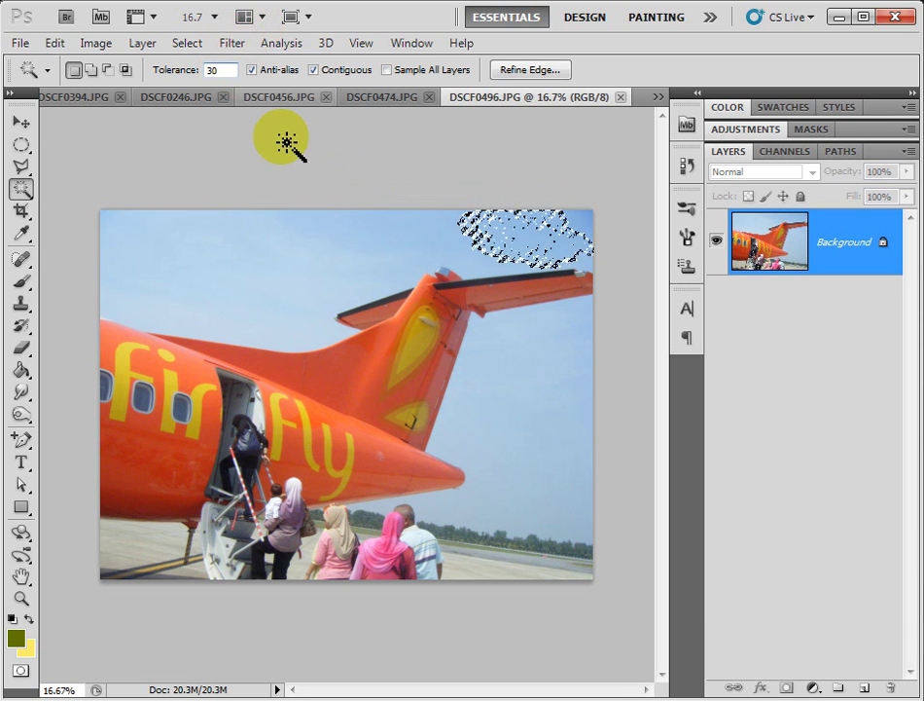
click(420, 232)
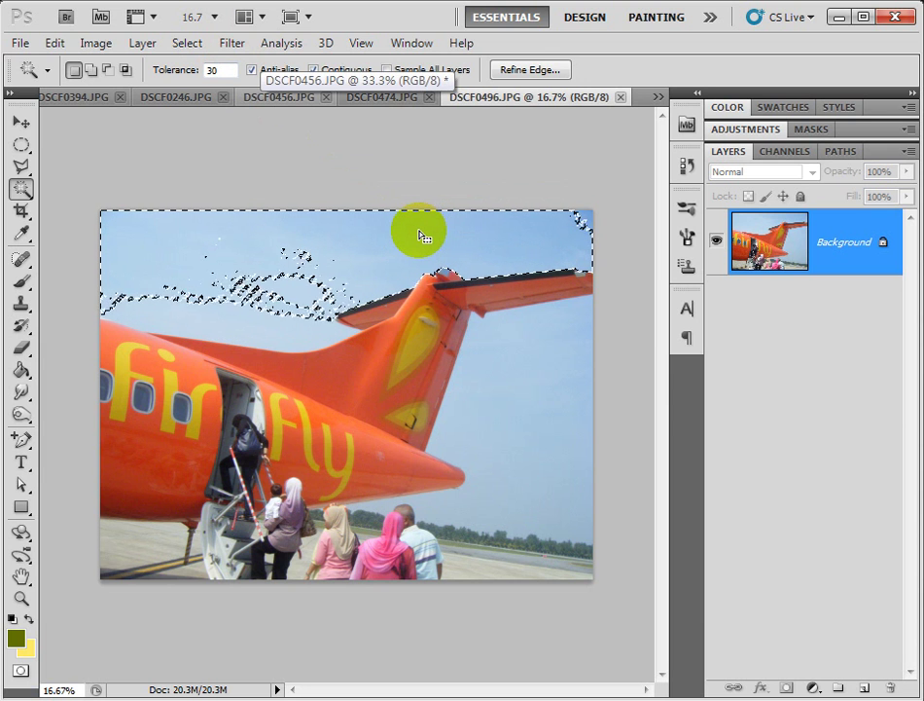
Step: Set the Magic Wand tolerance to 50 and reselect the sky above the fuselage and tail
double_click(225, 70)
text(5)
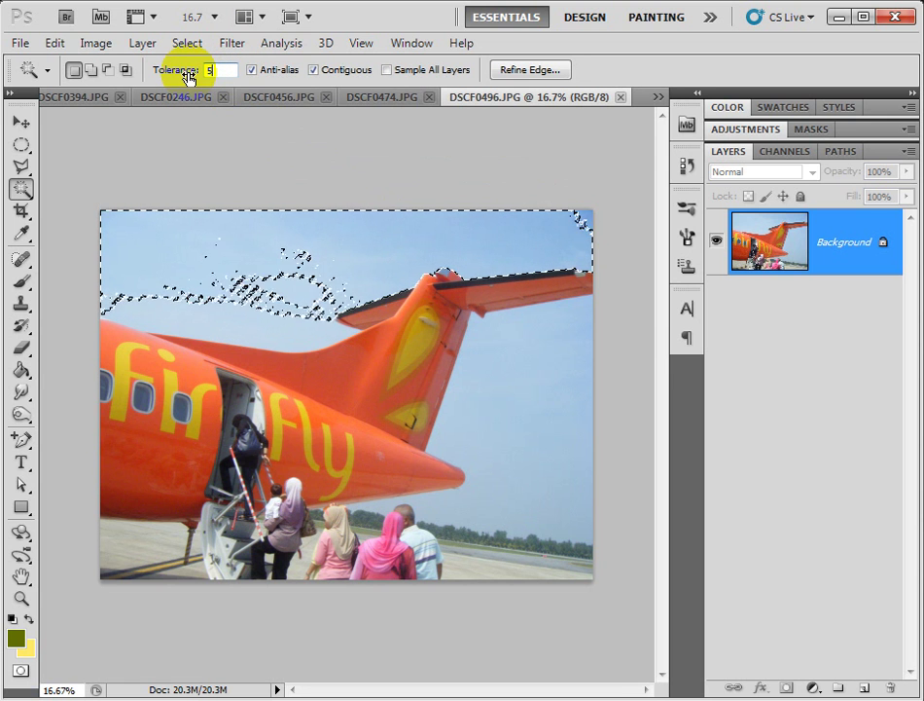
text(0)
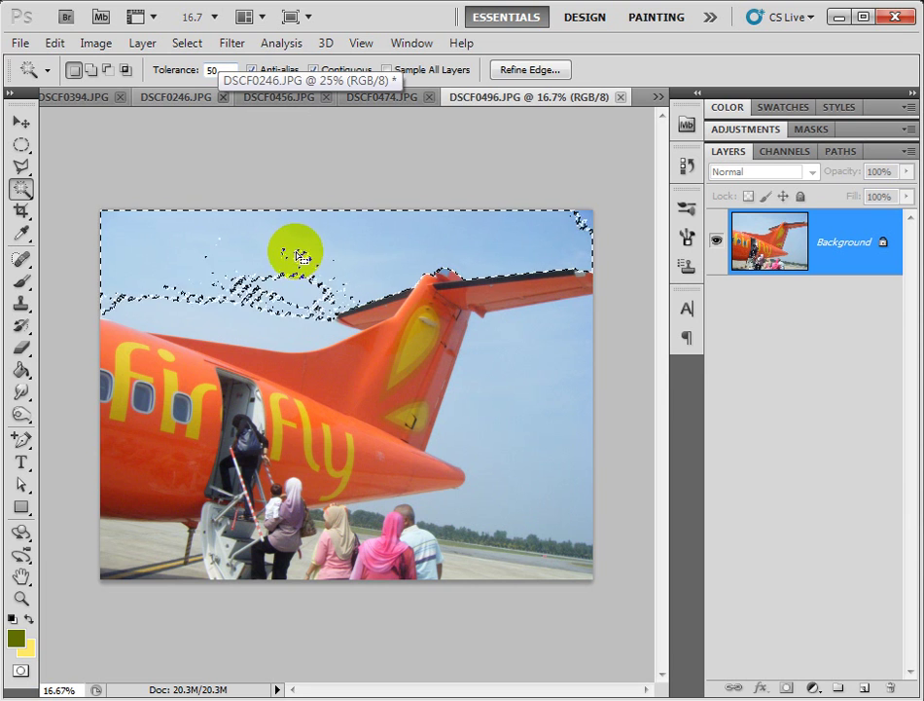
click(328, 249)
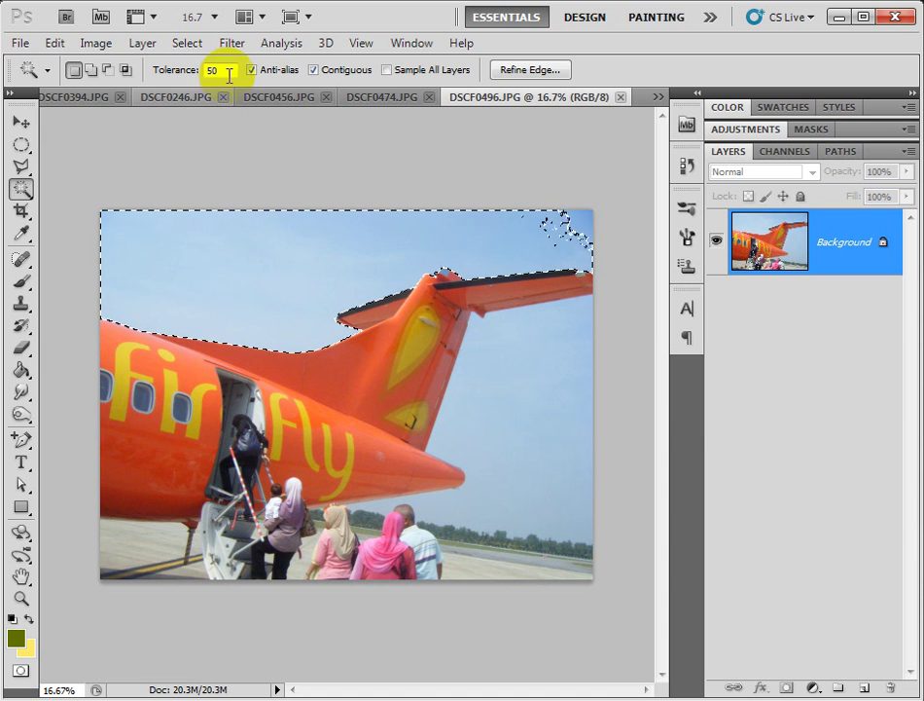
Step: Set the Magic Wand tolerance to 250 and reselect from the sky in the photo's upper-left area
click(192, 69)
text(2)
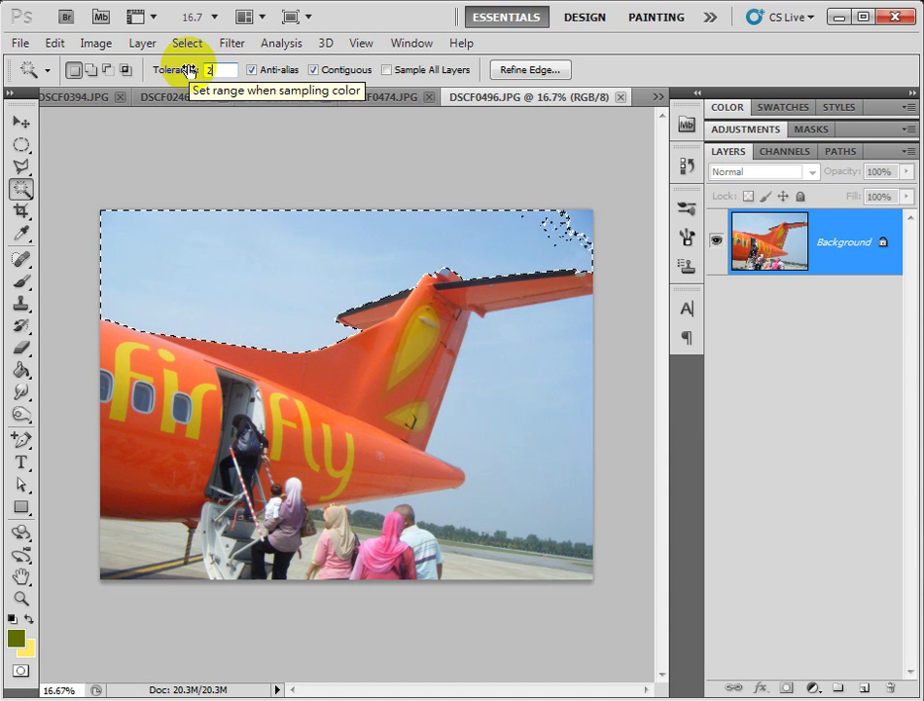
text(50)
click(221, 245)
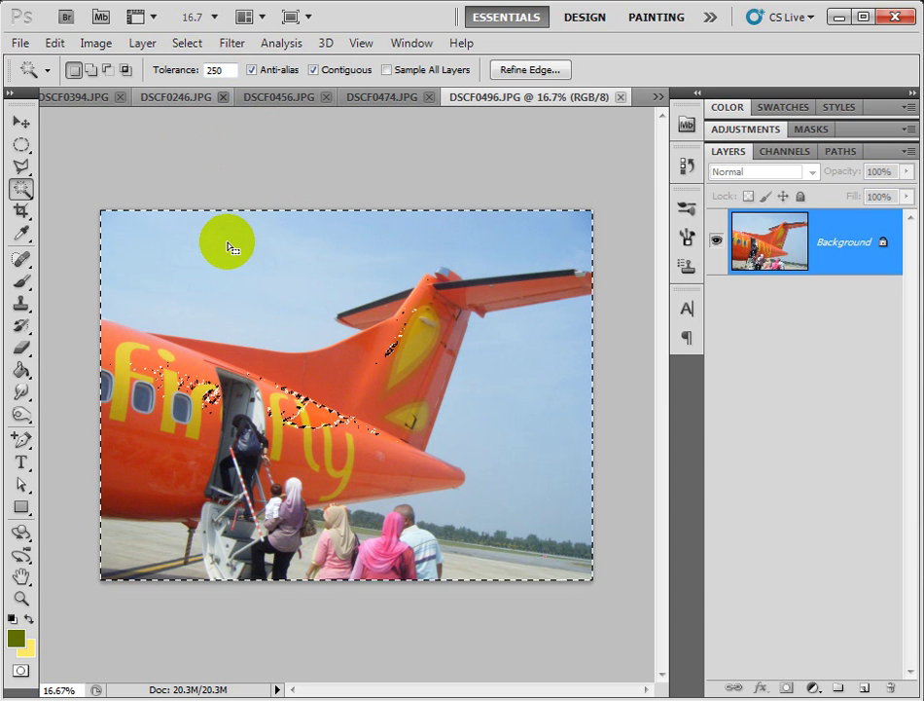
mouse_move(344, 389)
mouse_down()
mouse_move(407, 354)
mouse_move(368, 368)
mouse_up()
Step: Set the Magic Wand tolerance to 50, clear the old selection and select the sky above the plane
click(219, 70)
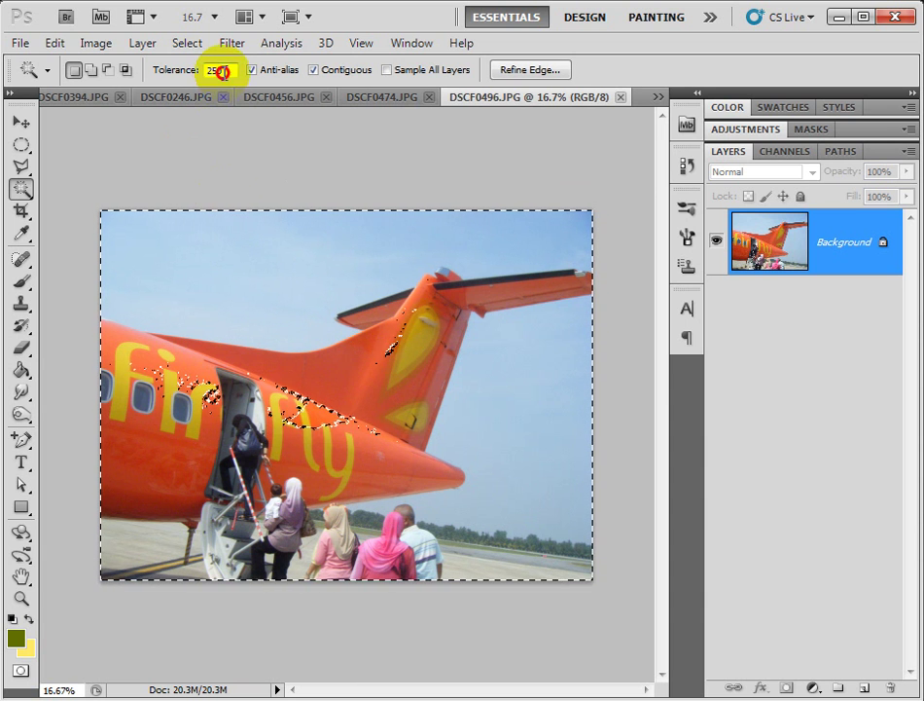
text(50)
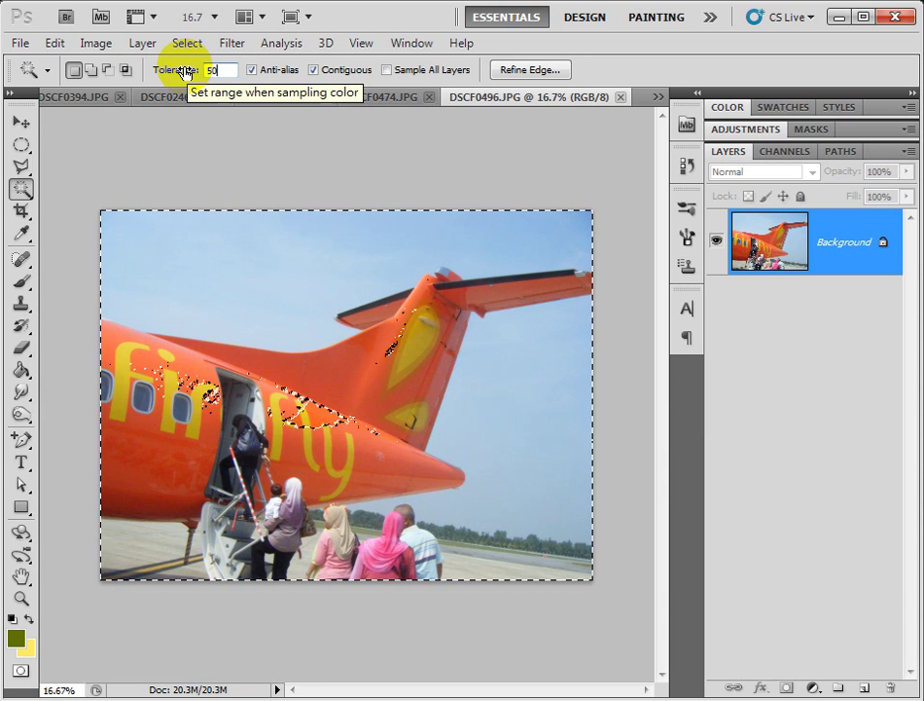
key(ctrl+d)
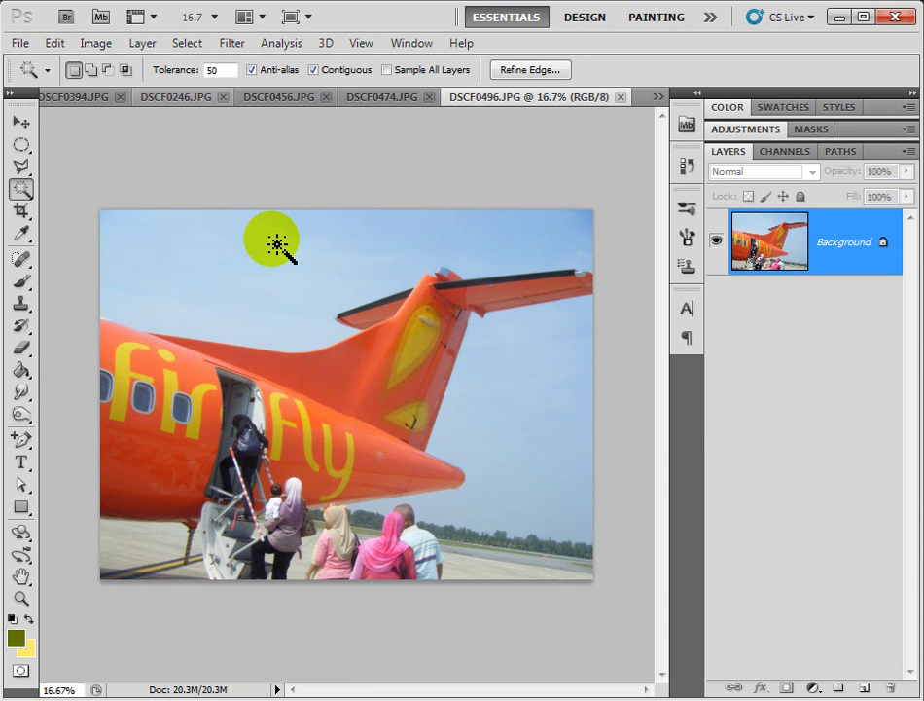
click(326, 344)
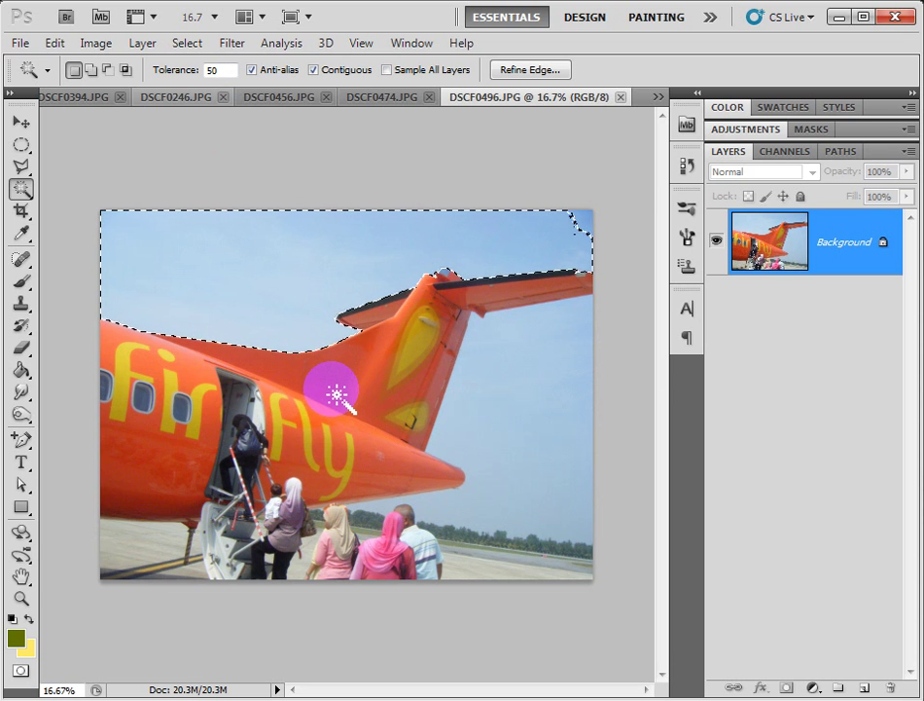
click(361, 352)
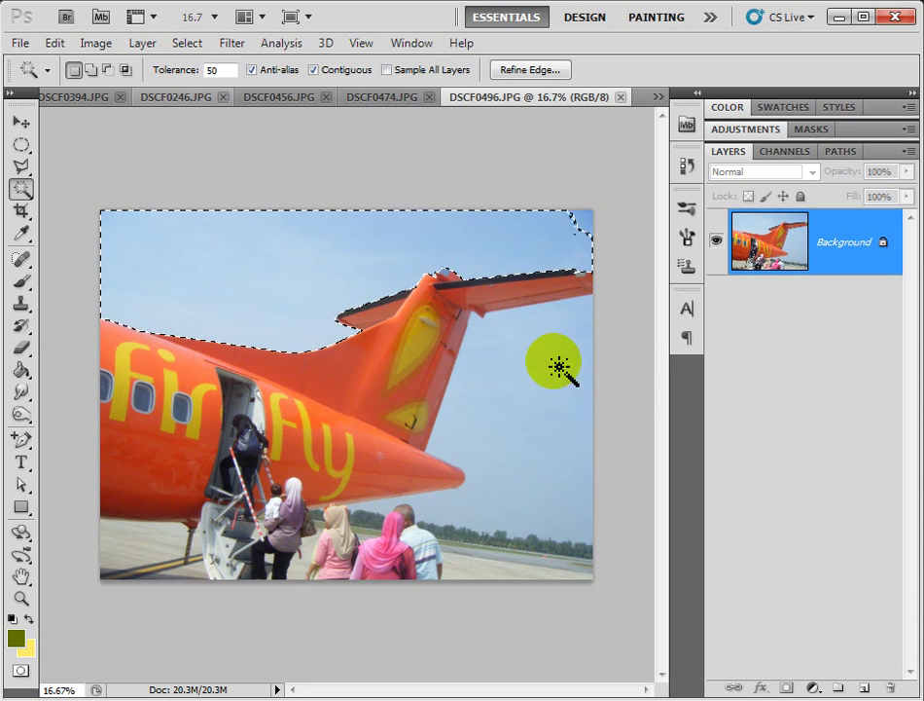
click(424, 507)
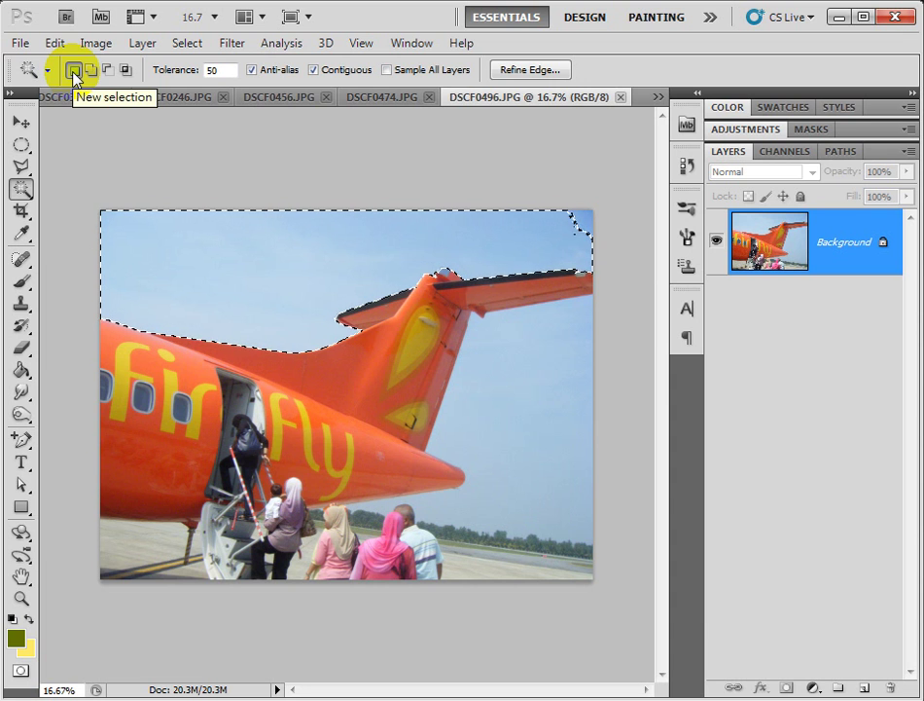
Step: Make a new selection of the sky below the tail wing and add the sky above the plane to it
click(522, 342)
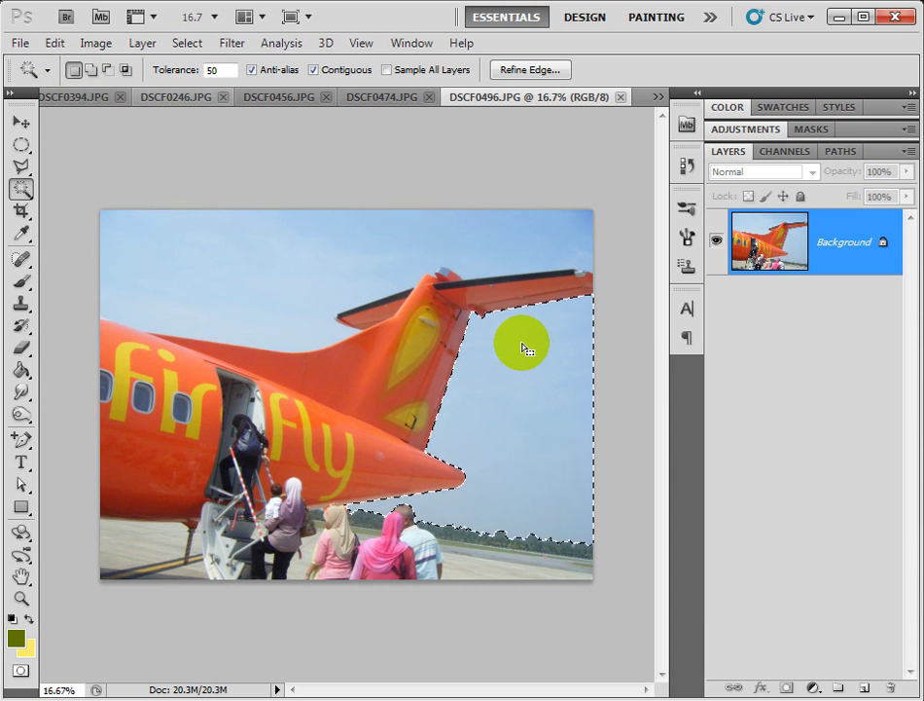
click(93, 72)
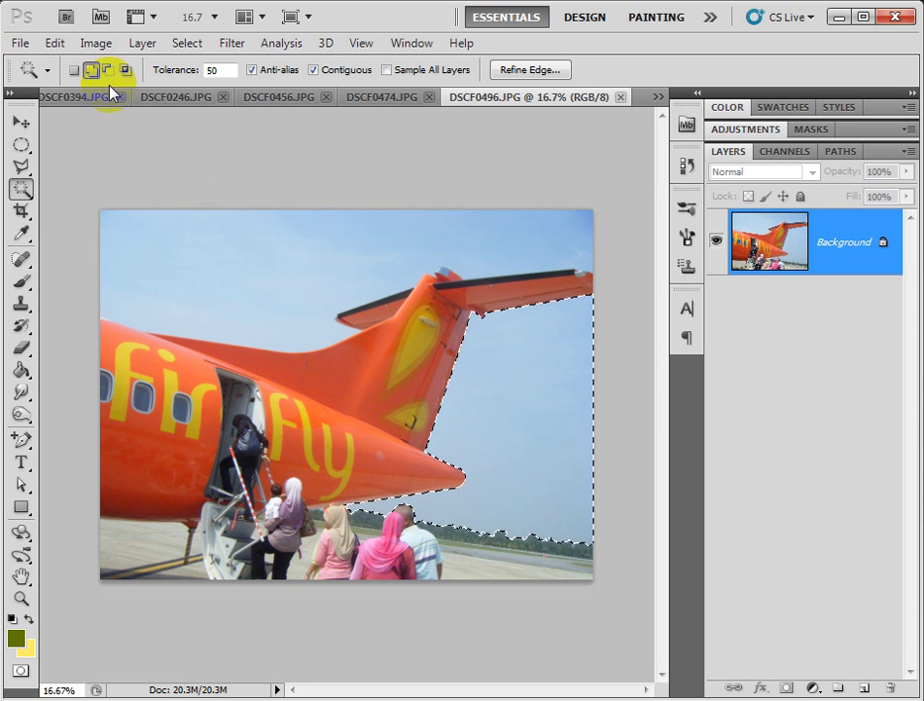
click(268, 254)
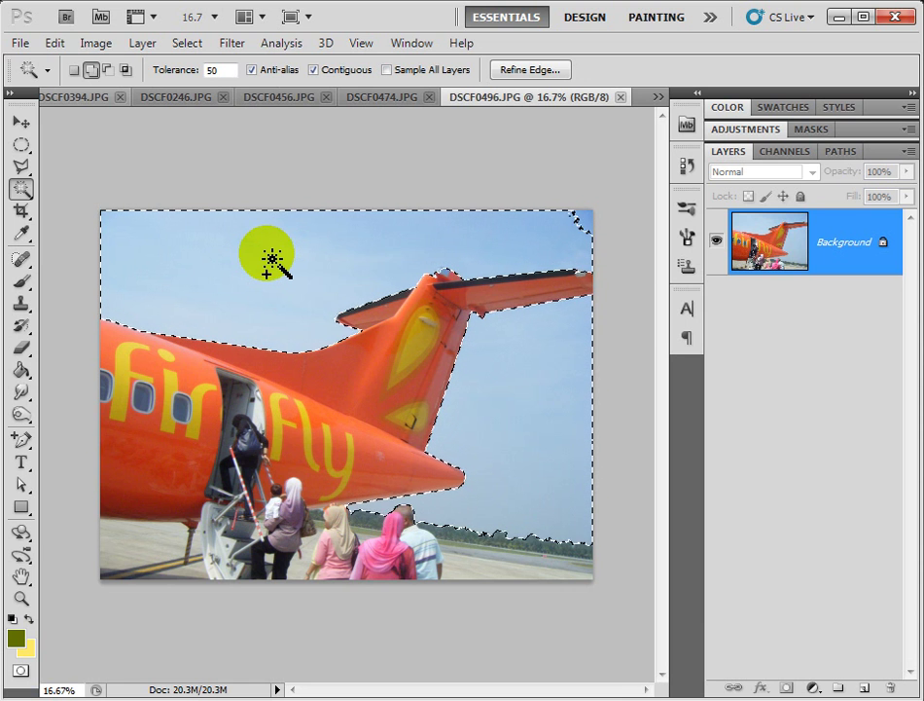
Step: Subtract the sky above the plane from the selection with the Magic Wand
click(110, 70)
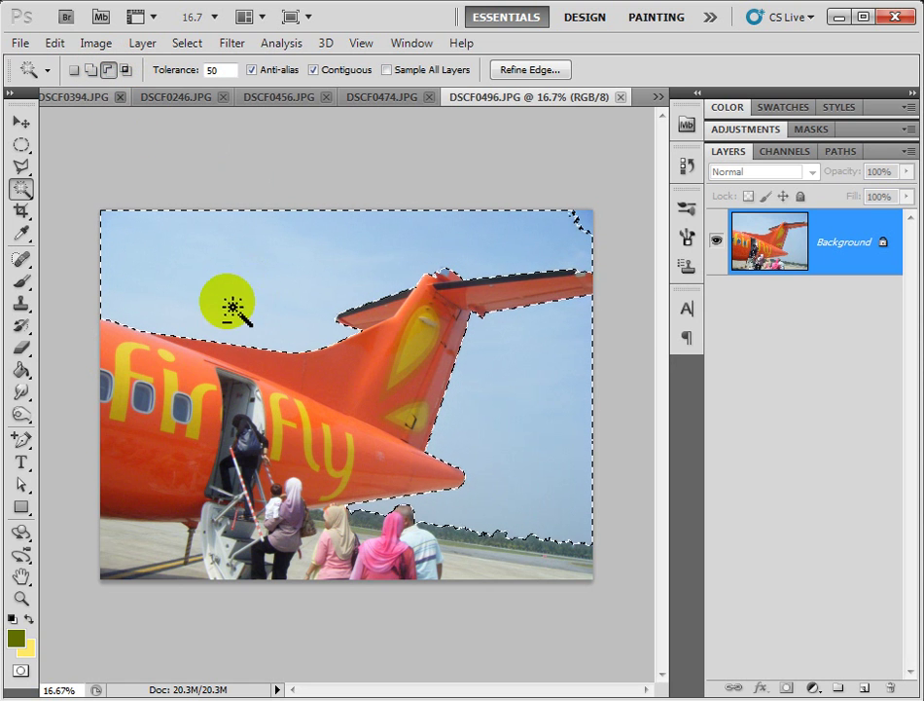
click(427, 345)
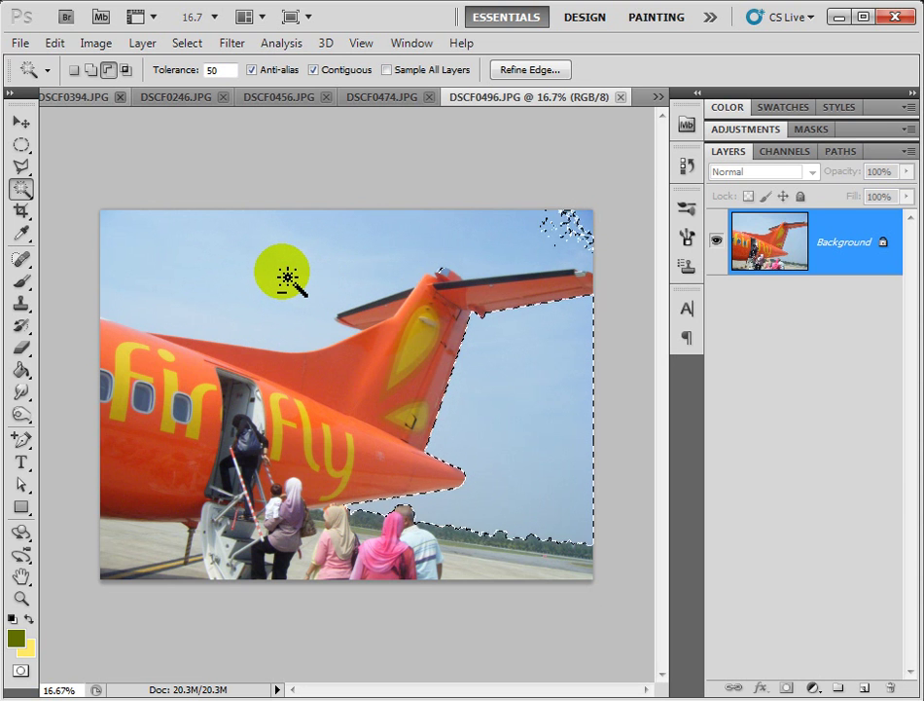
Step: Make a new selection of the sky above the plane and add the sky area below the tail wing
click(91, 72)
click(74, 72)
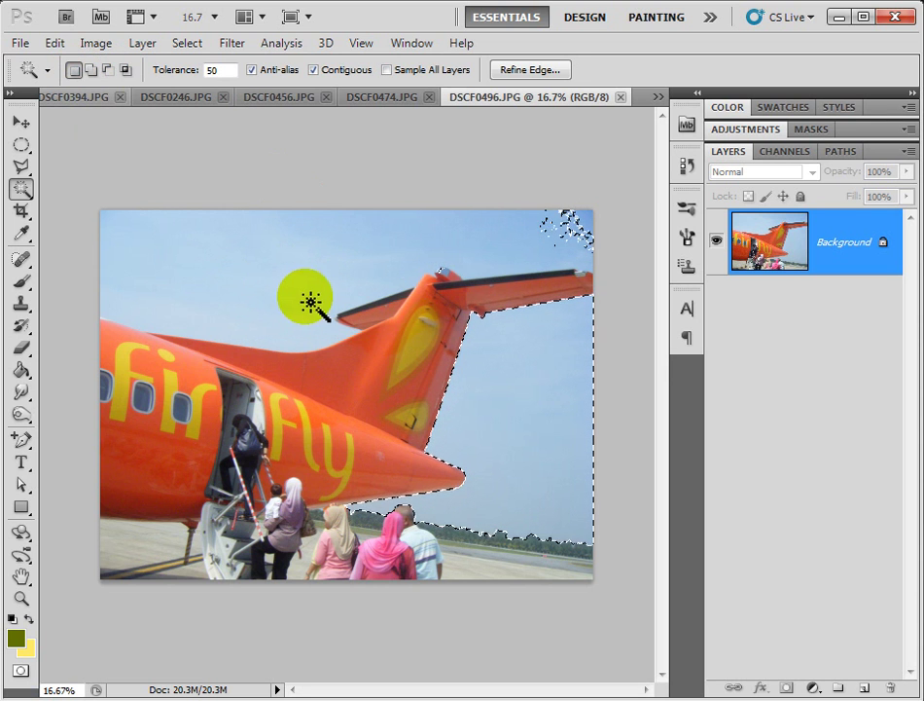
click(275, 256)
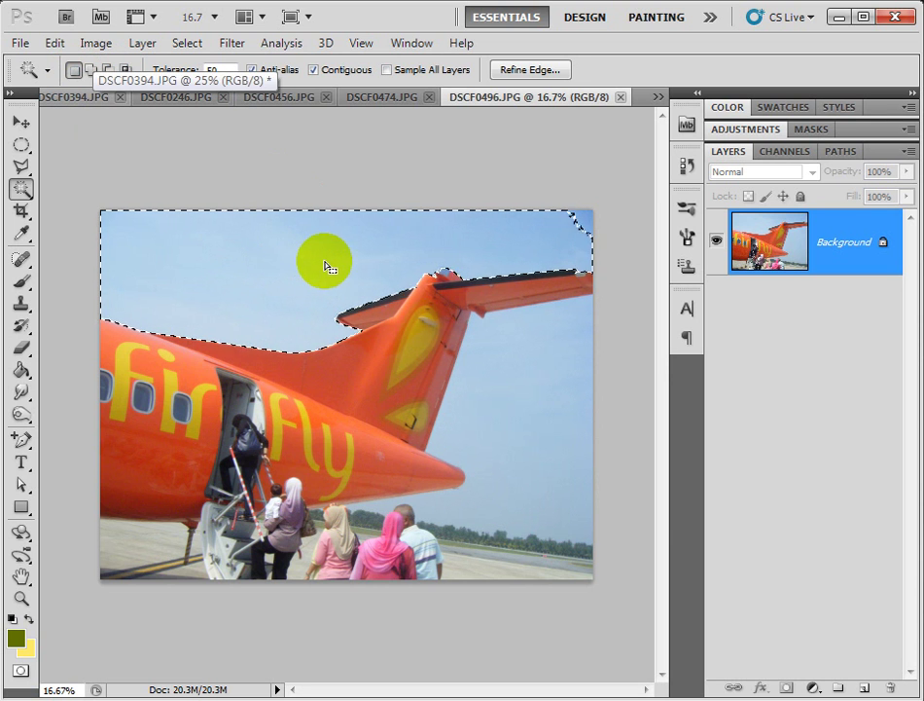
click(90, 70)
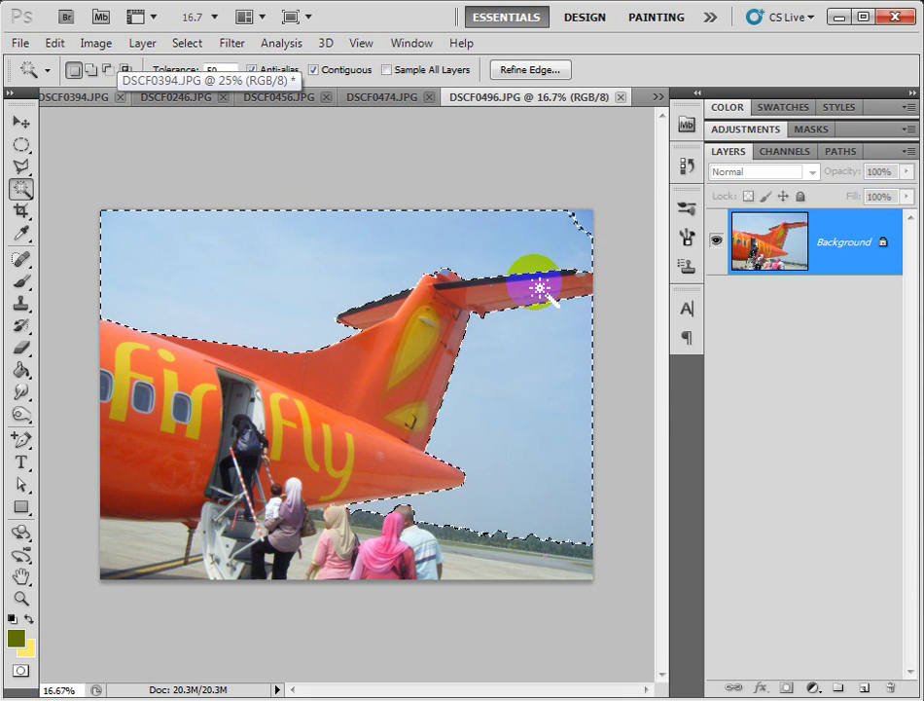
click(581, 266)
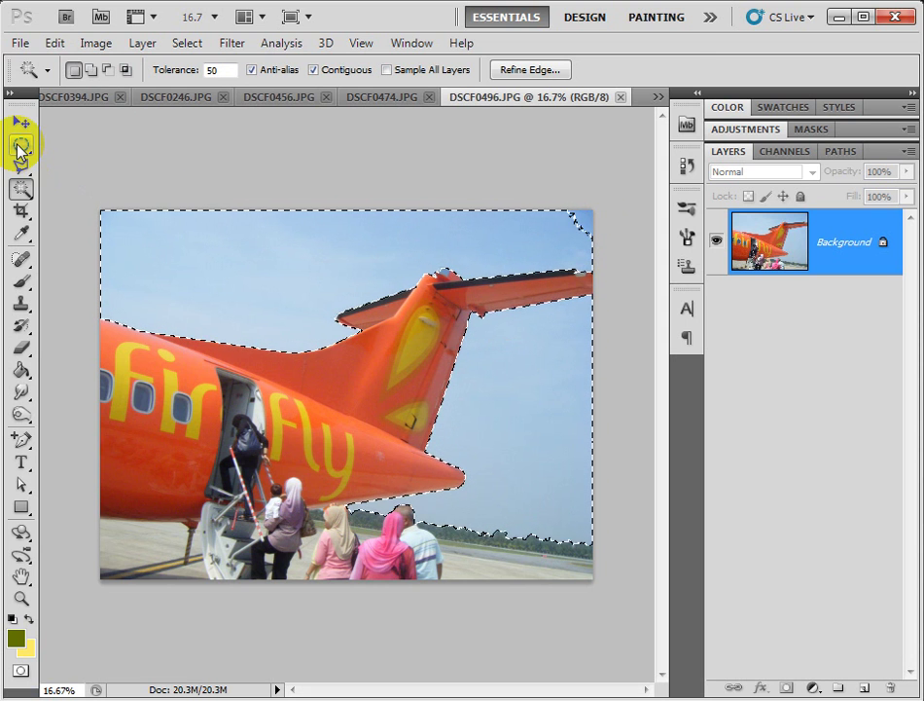
Step: Add the unselected patch of sky in the photo's upper-right corner to the selection with the Rectangular Marquee tool
drag(19, 148, 61, 143)
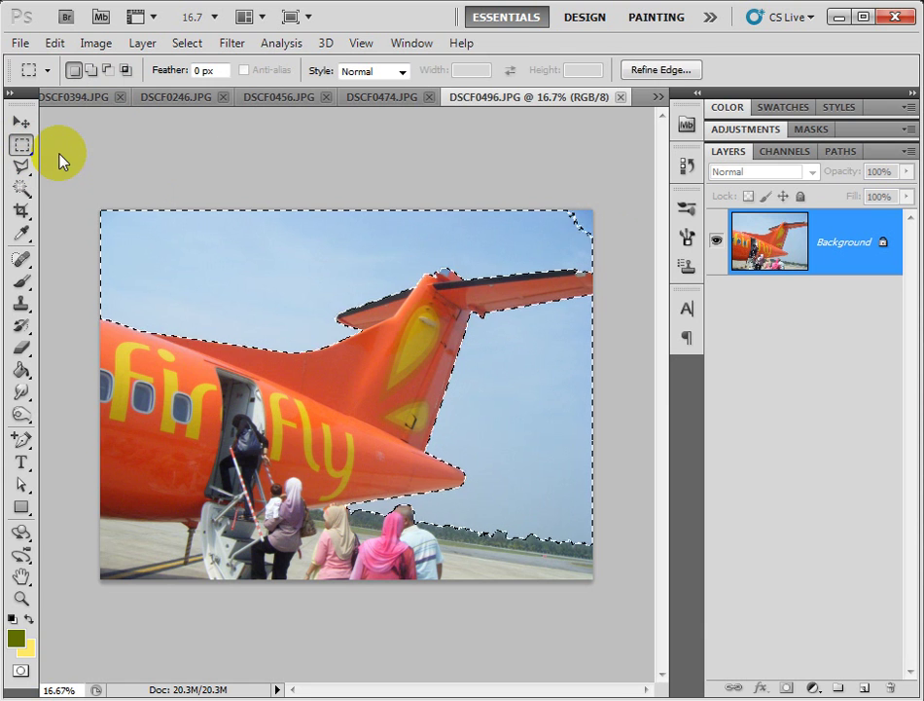
key(shift)
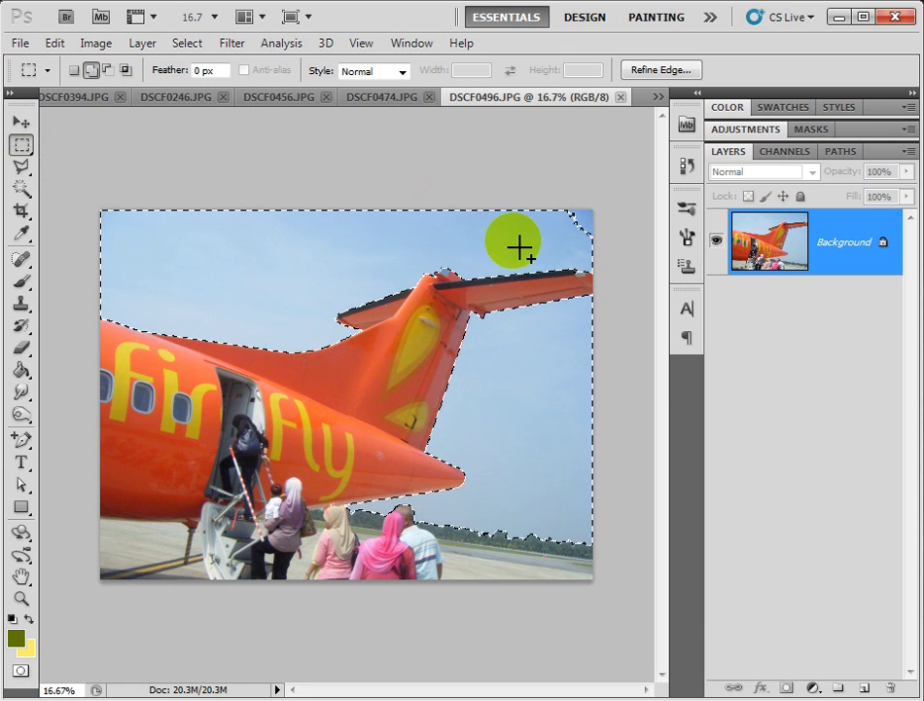
drag(535, 249, 617, 191)
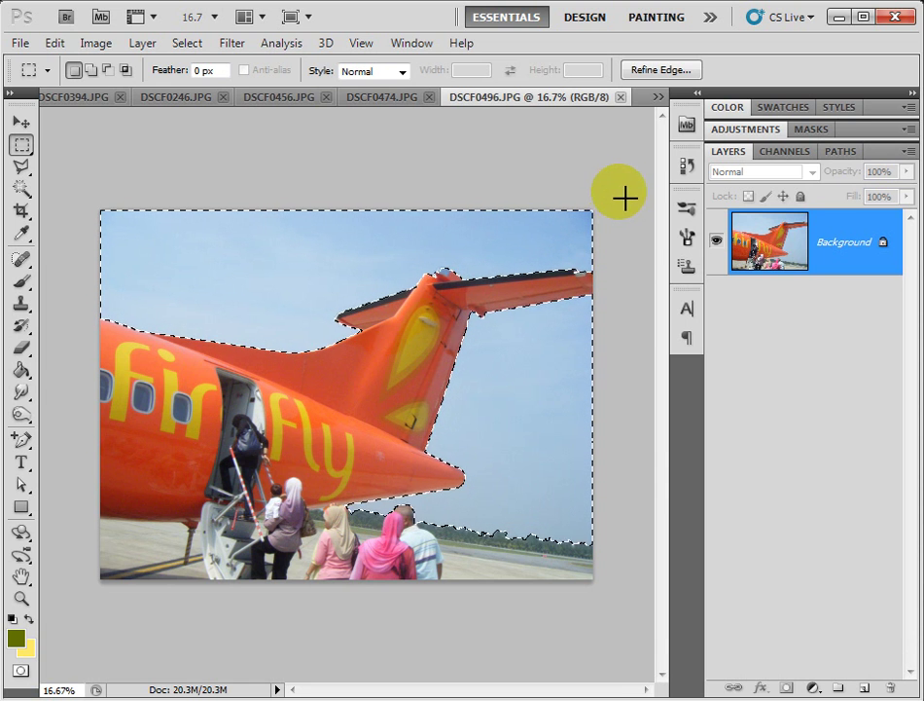
Step: Convert the Background into a regular layer with the default settings and delete the selected sky from it
double_click(796, 262)
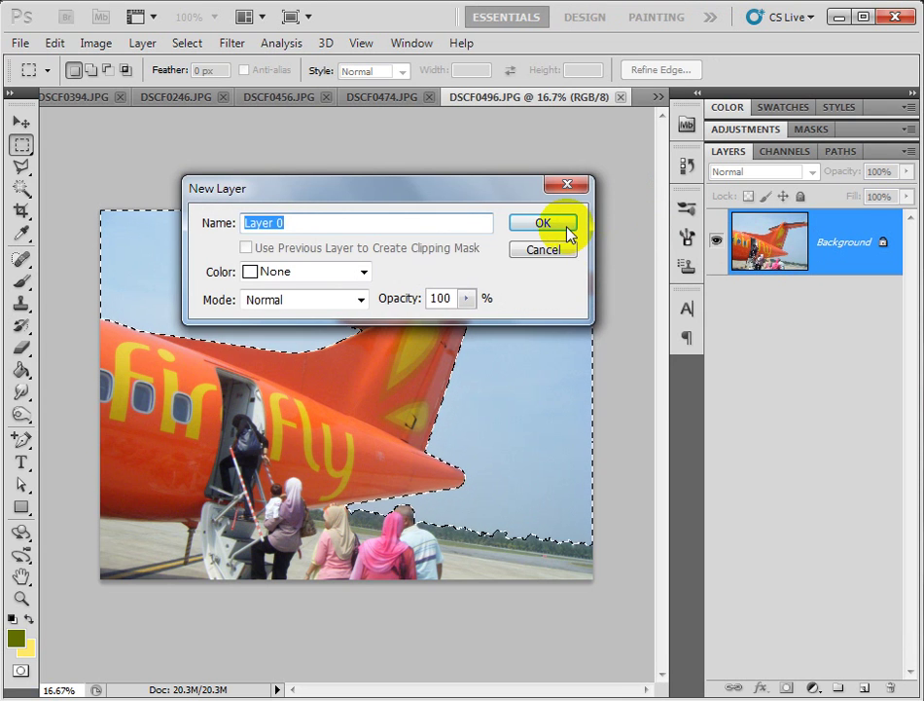
click(543, 223)
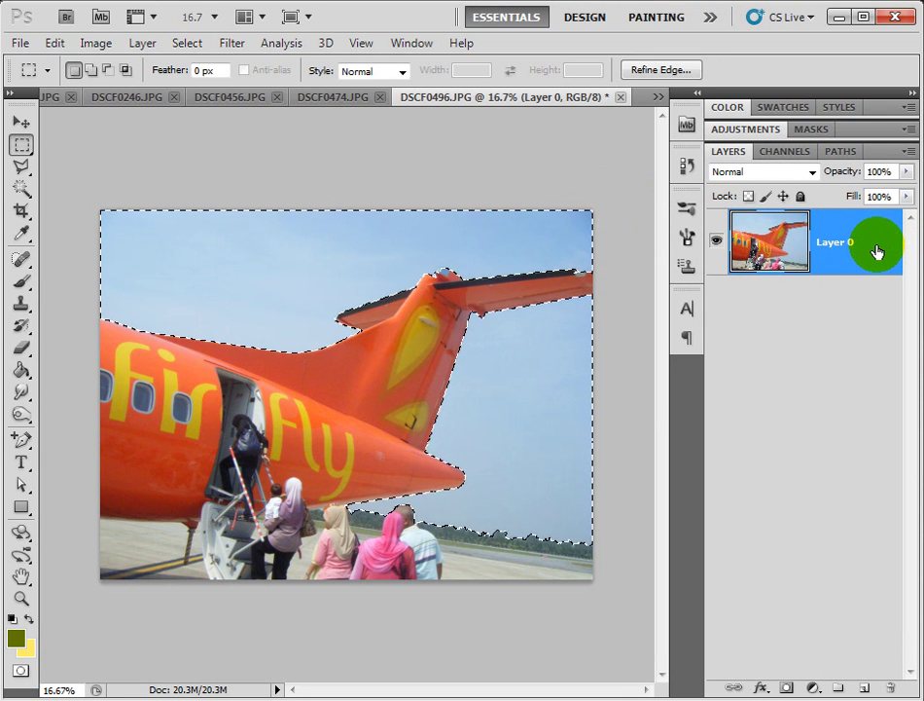
key(Delete)
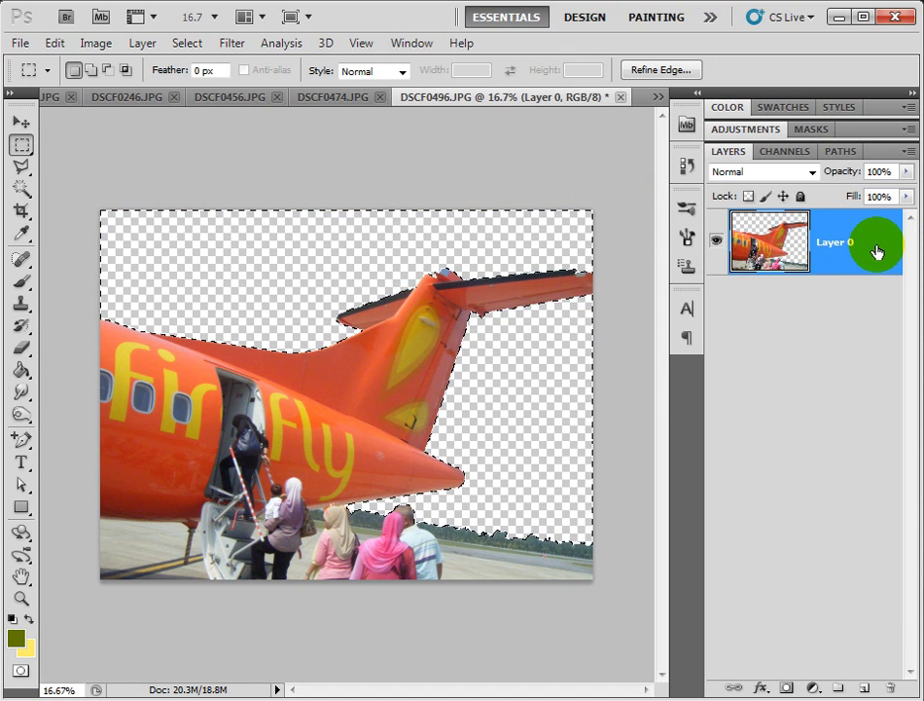
Step: Deselect the cleared sky area around the airplane
click(206, 46)
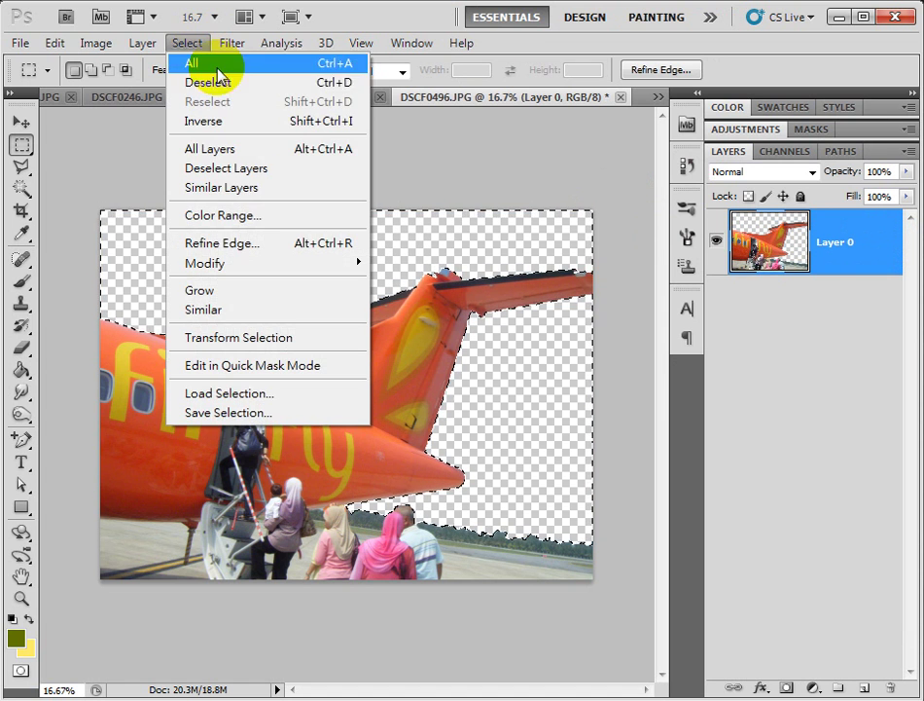
click(223, 83)
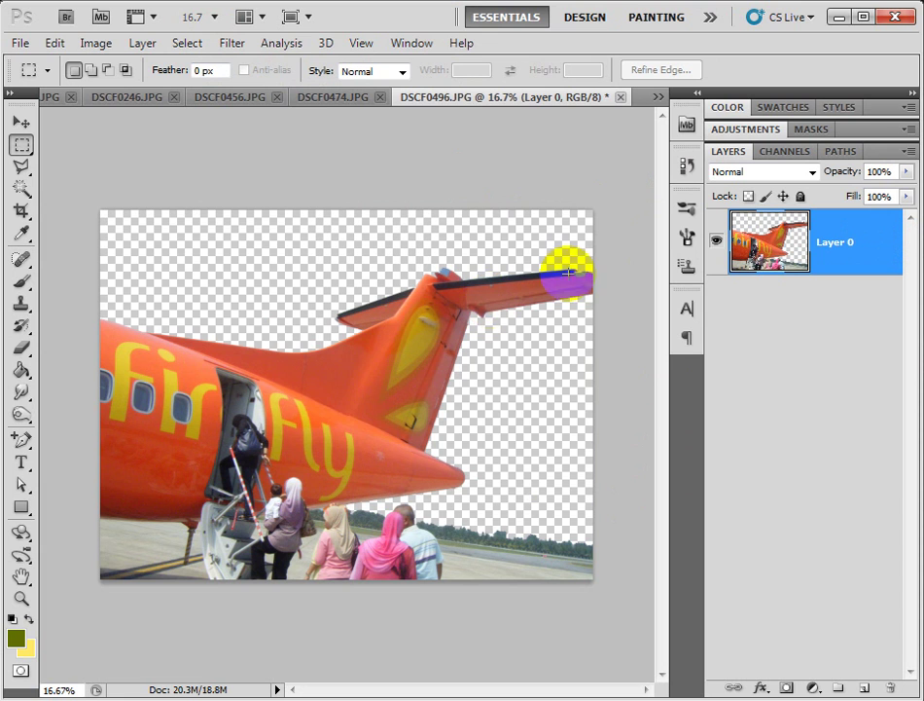
Step: Add a new layer beneath Layer 0 and fill it with the olive green foreground color using the Paint Bucket
click(864, 687)
drag(809, 268, 798, 339)
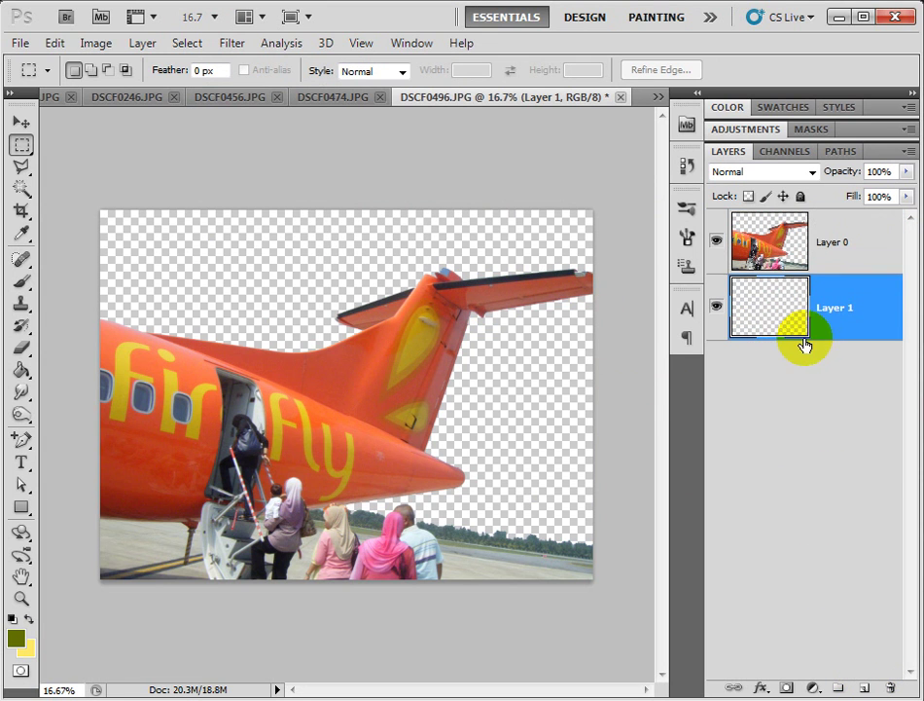
click(22, 371)
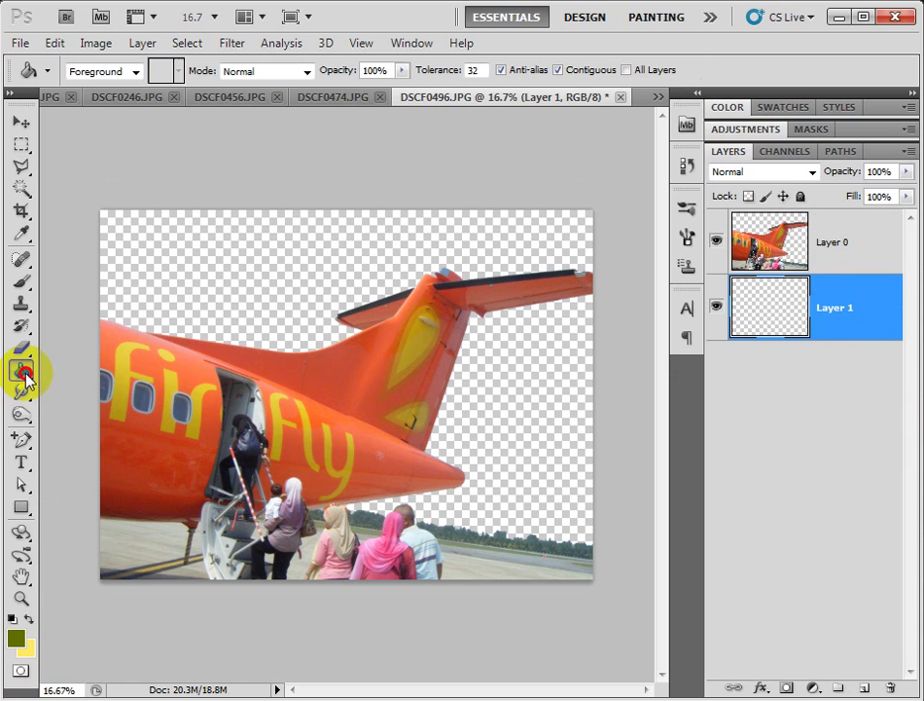
click(264, 308)
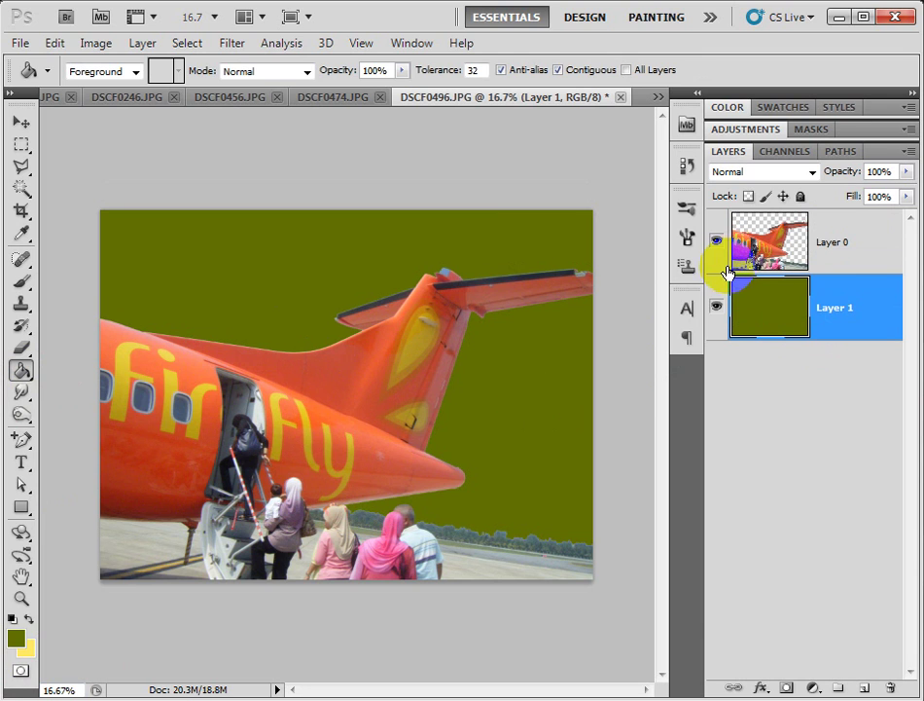
Step: Toggle the visibility of the green Layer 1 off and on to compare the cut-out with and without the backdrop
click(716, 306)
click(716, 306)
click(717, 306)
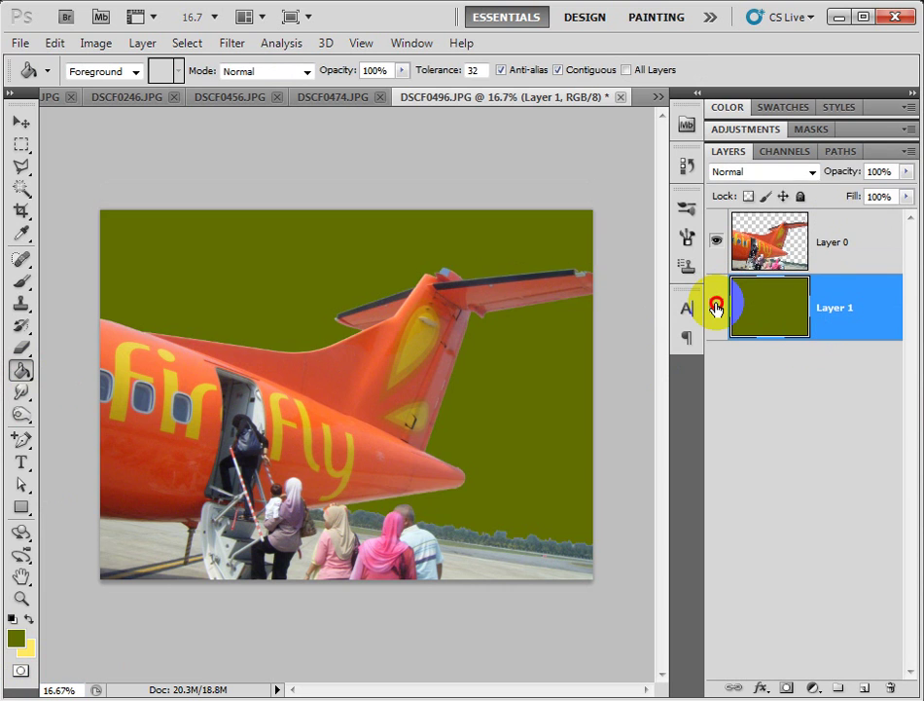
click(716, 306)
click(716, 306)
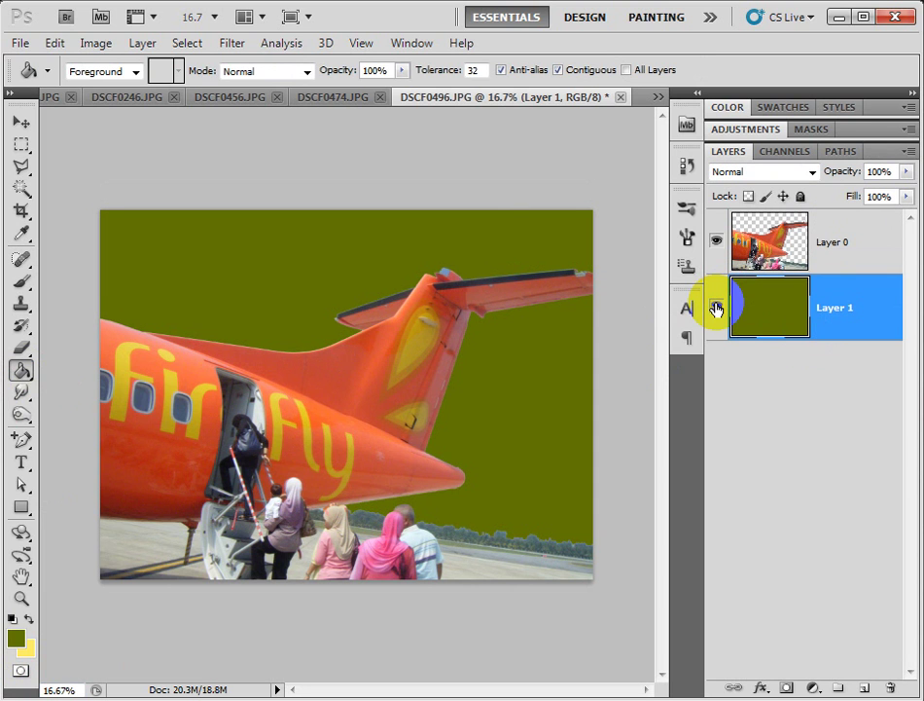